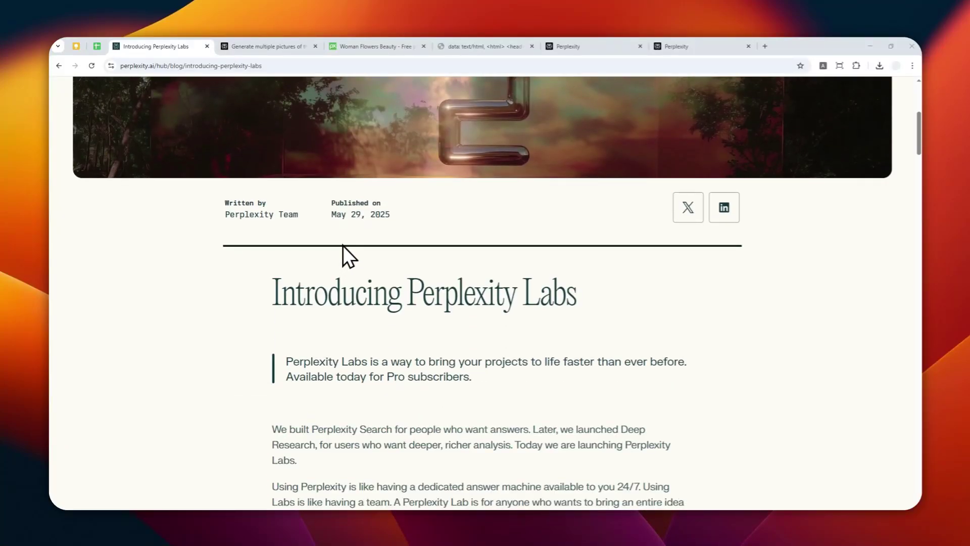
Highlight the Perplexity Labs title, then switch to the earlier mug-pictures Labs thread
left_click_drag(406, 247, 561, 252)
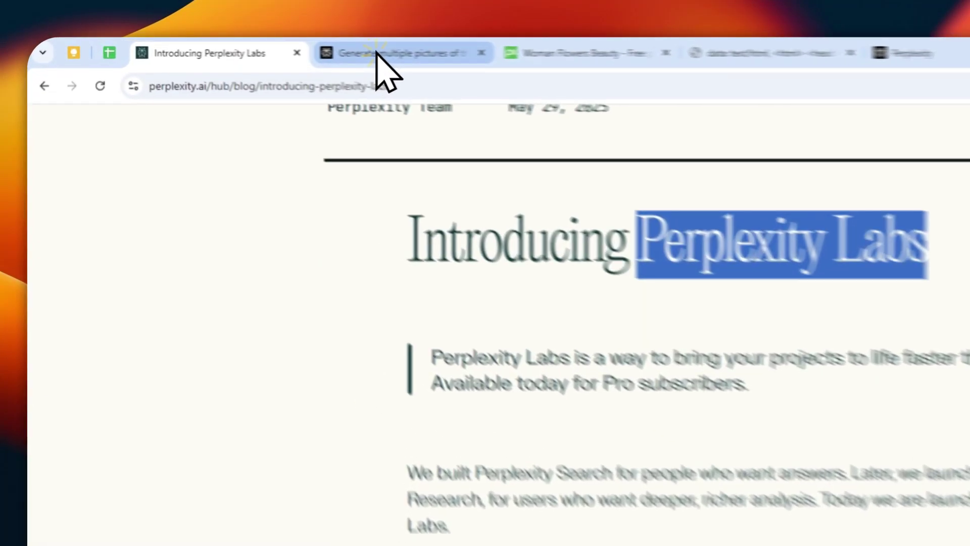
left_click(254, 46)
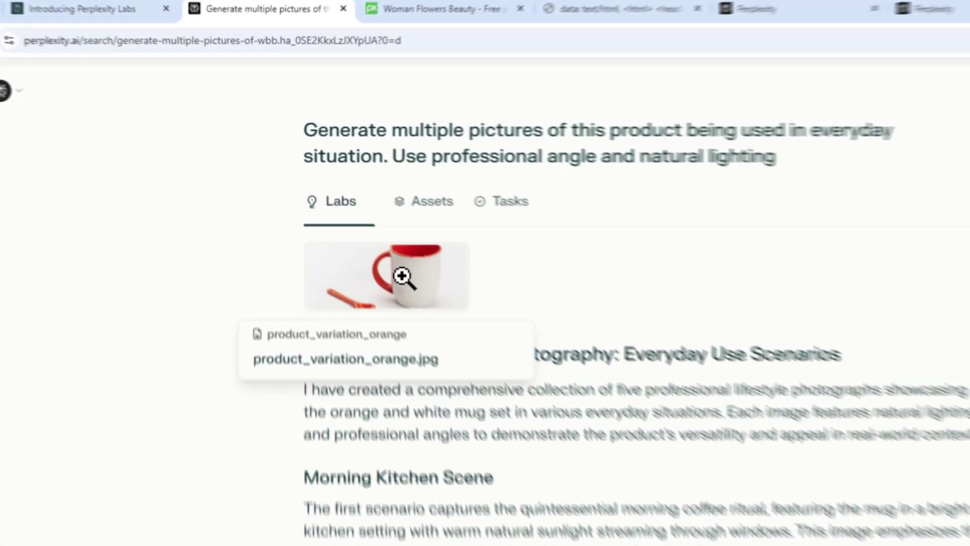
left_click(354, 211)
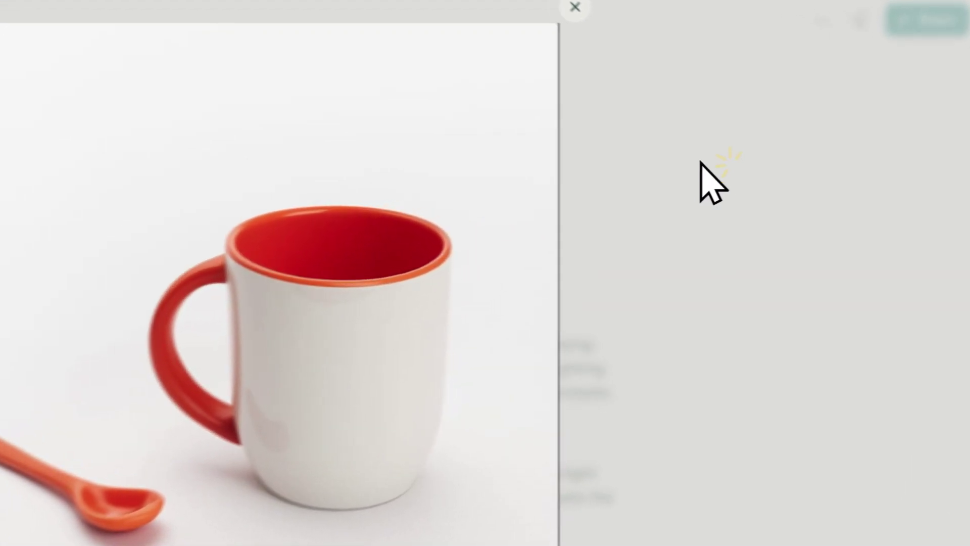
left_click(755, 185)
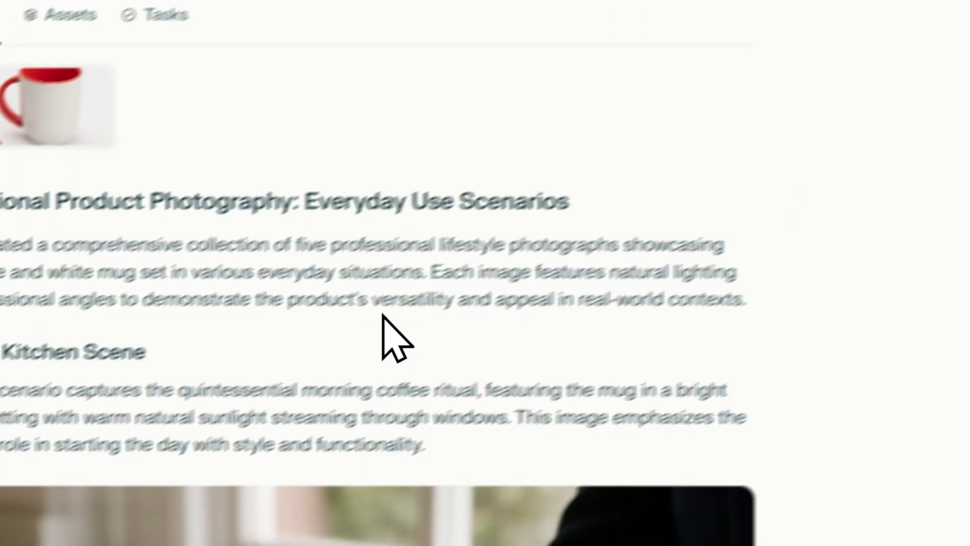
scroll(383, 314, "down", 5)
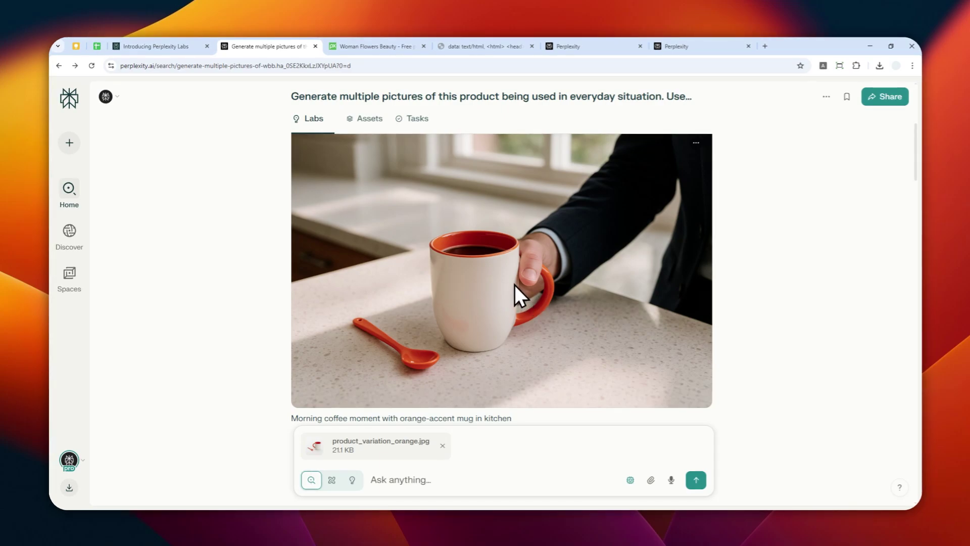
scroll(544, 275, "down", 7)
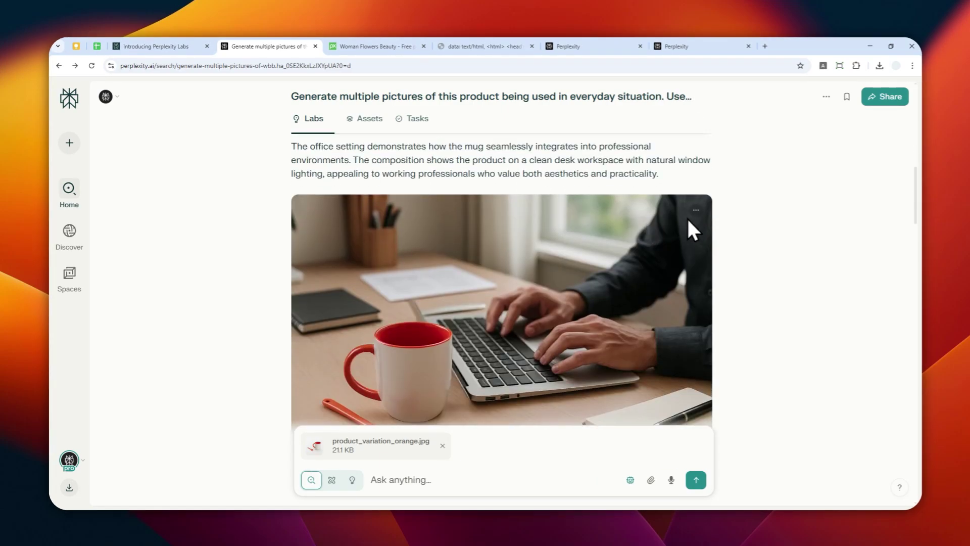
scroll(552, 267, "down", 1)
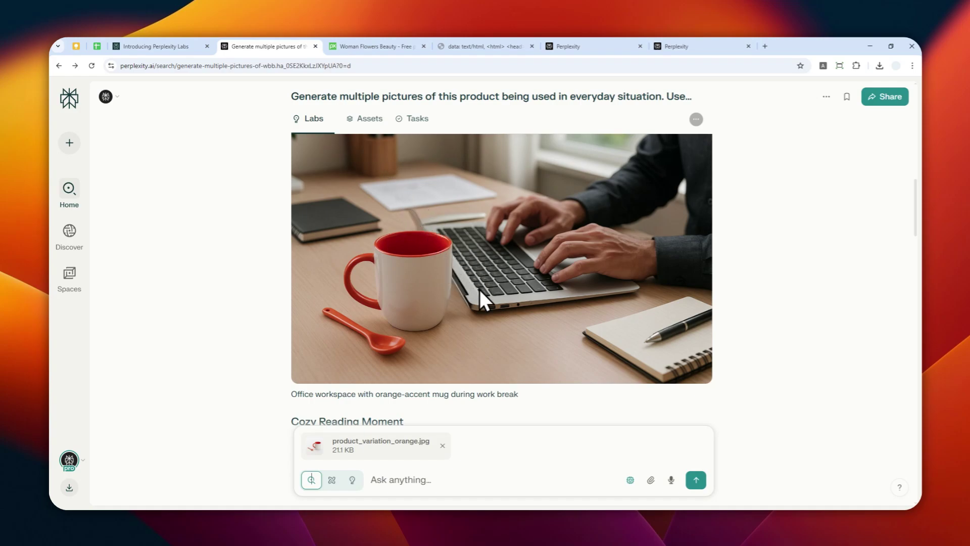
scroll(444, 263, "down", 4)
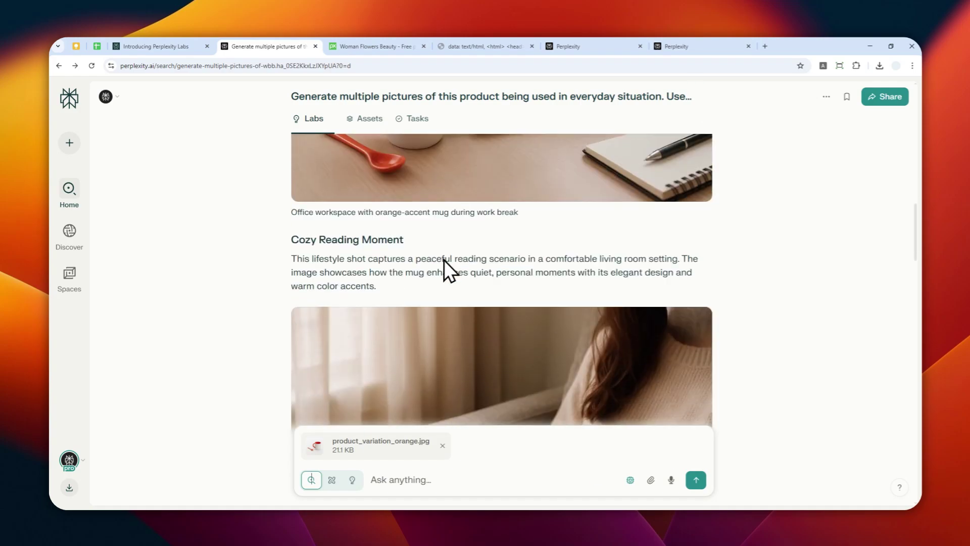
scroll(500, 238, "down", 3)
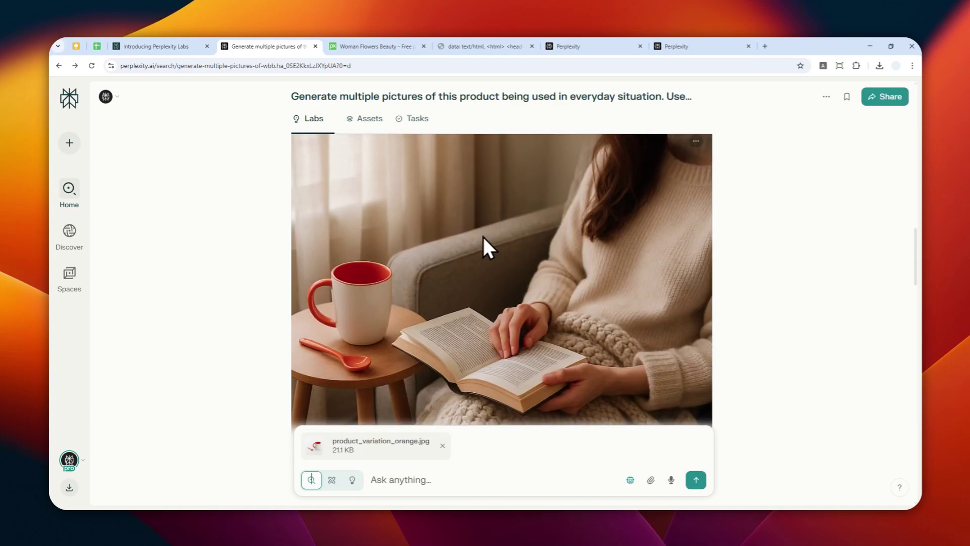
scroll(478, 238, "down", 5)
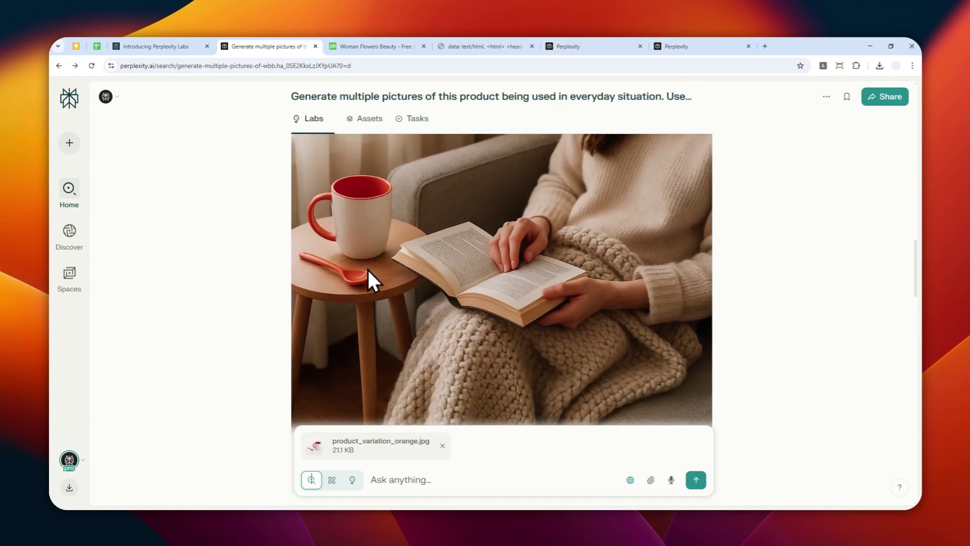
scroll(396, 247, "down", 5)
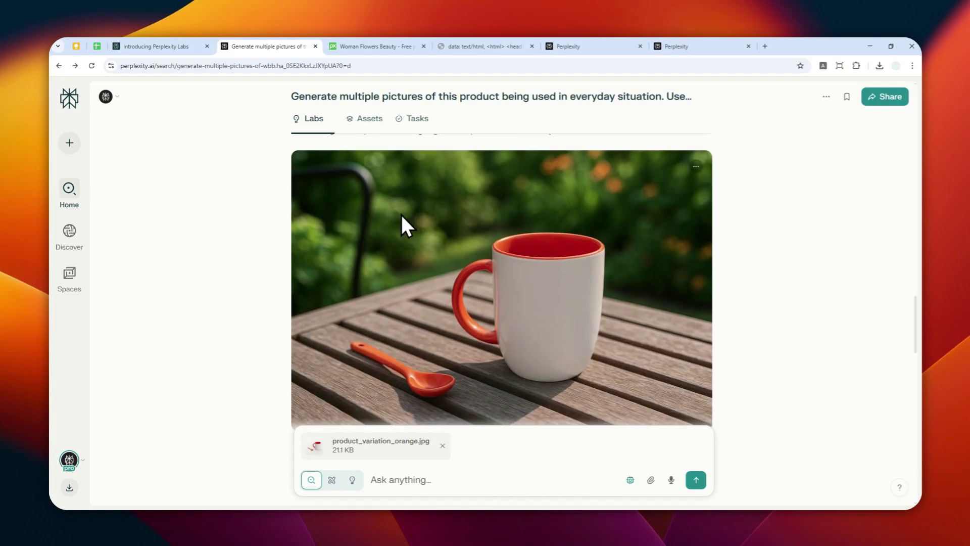
scroll(376, 216, "down", 3)
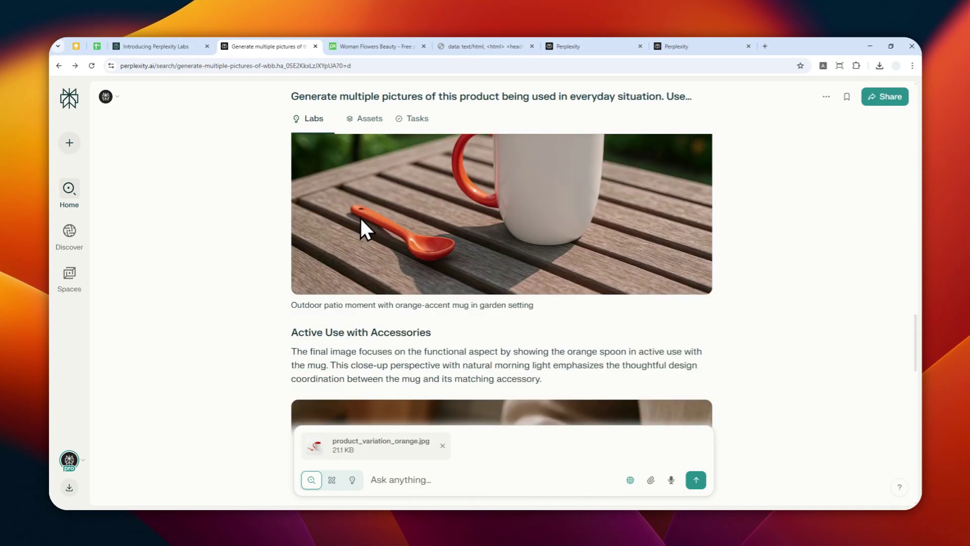
scroll(339, 228, "down", 3)
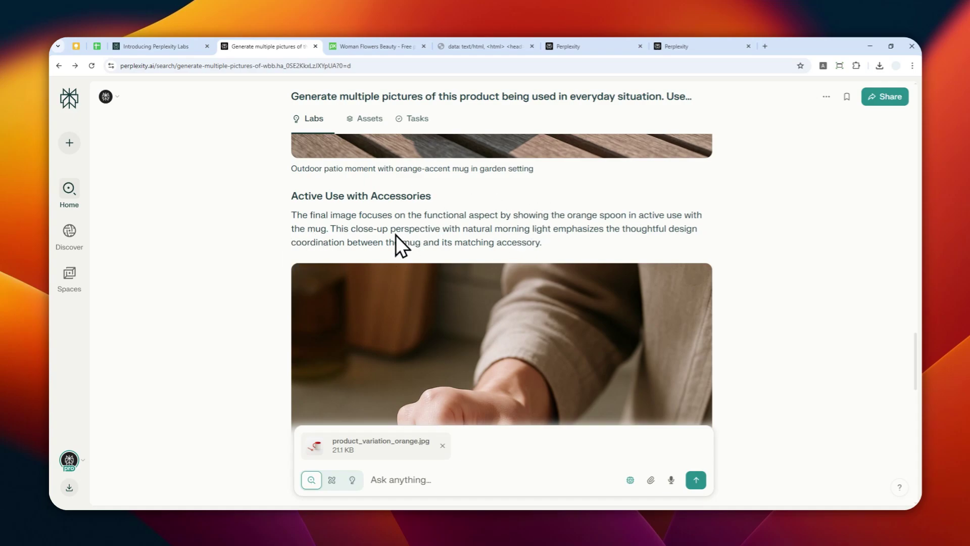
scroll(434, 254, "up", 3)
scroll(471, 239, "down", 6)
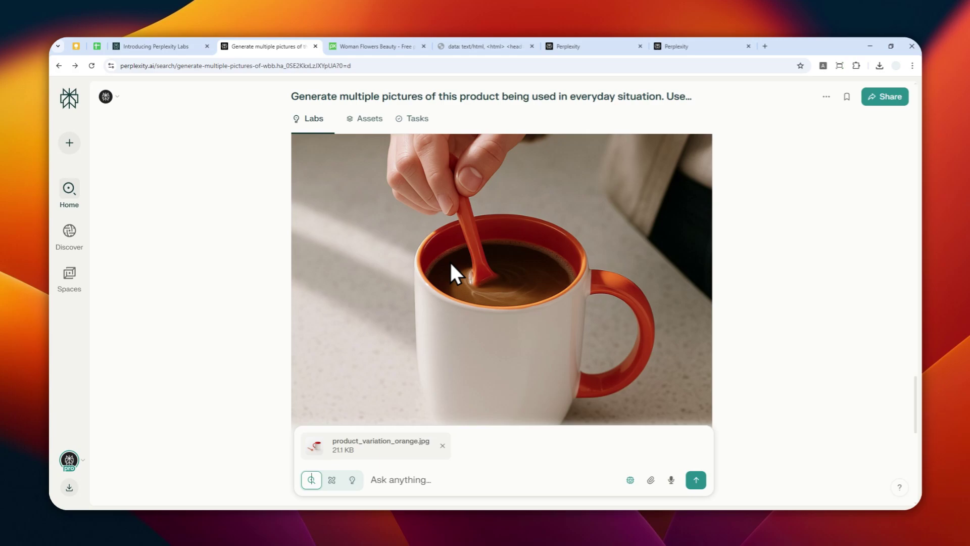
scroll(400, 269, "down", 6)
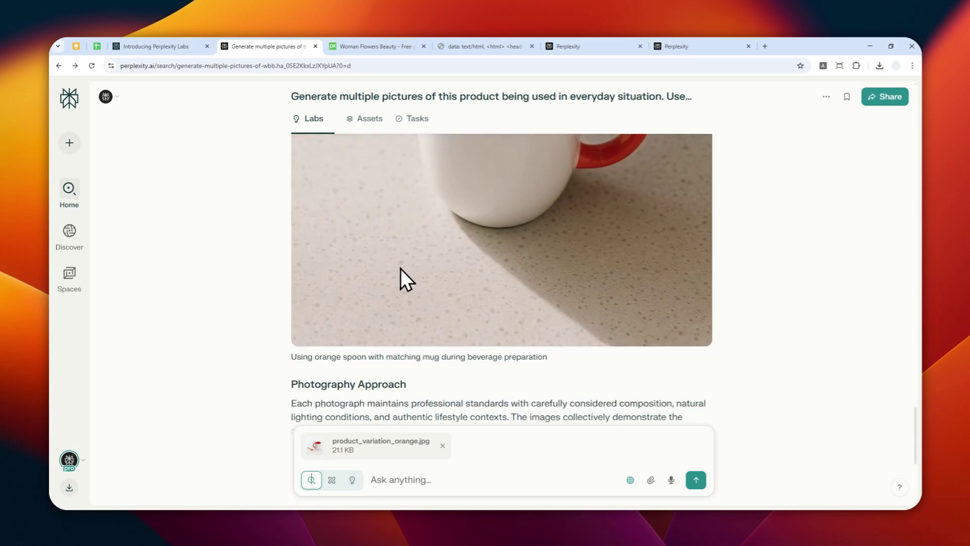
scroll(404, 238, "down", 1)
scroll(377, 222, "up", 10)
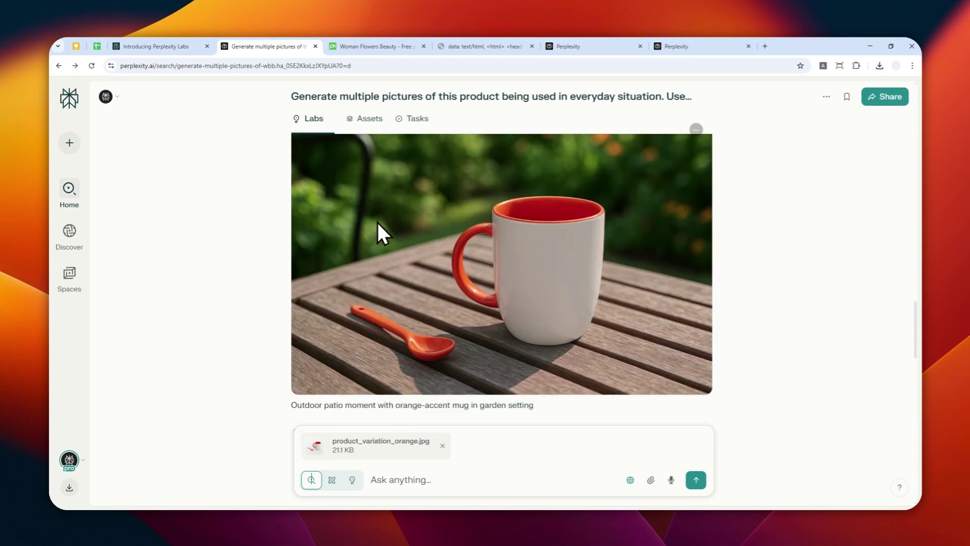
scroll(372, 198, "up", 15)
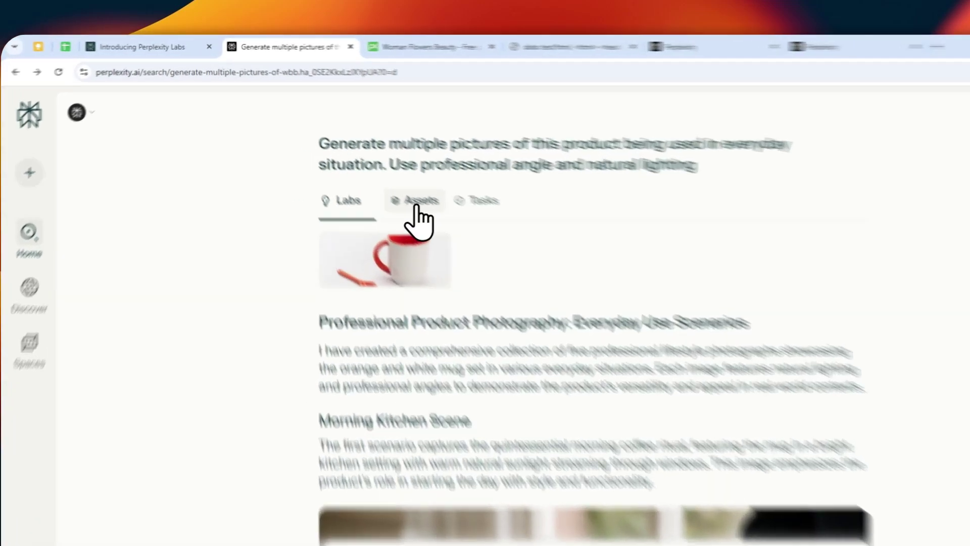
Review the mug images in Assets, return to the Labs results, then go to Preferences
left_click(364, 167)
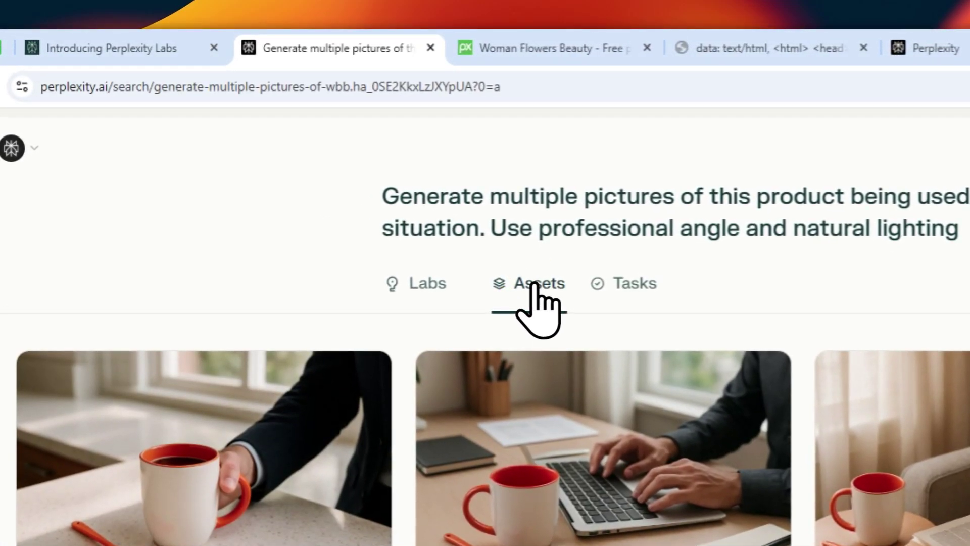
left_click(429, 283)
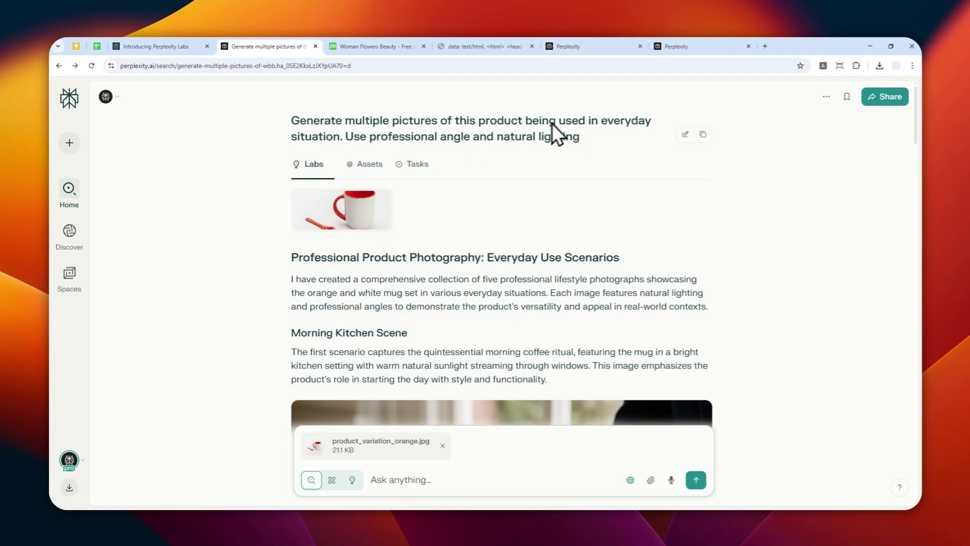
left_click(620, 49)
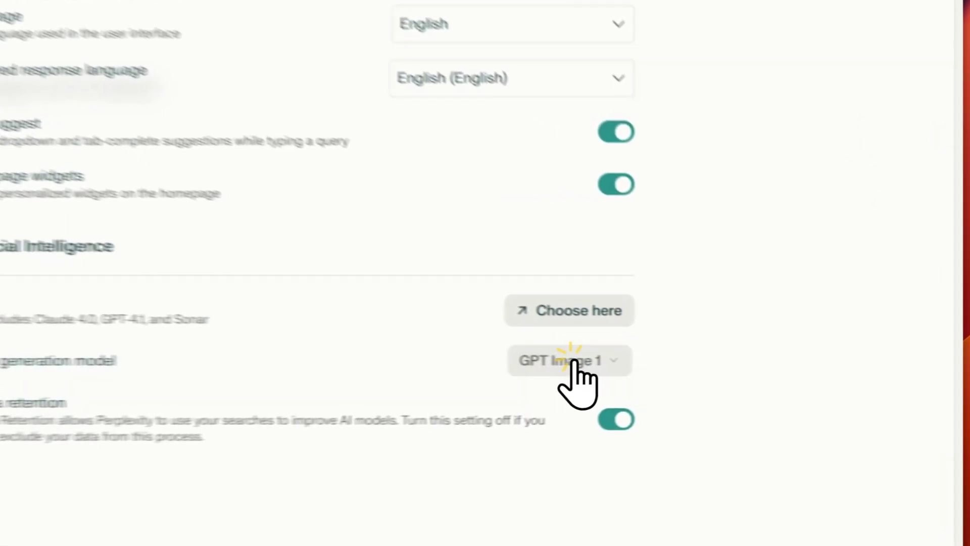
Keep GPT Image 1 selected as the image generation model
left_click(692, 372)
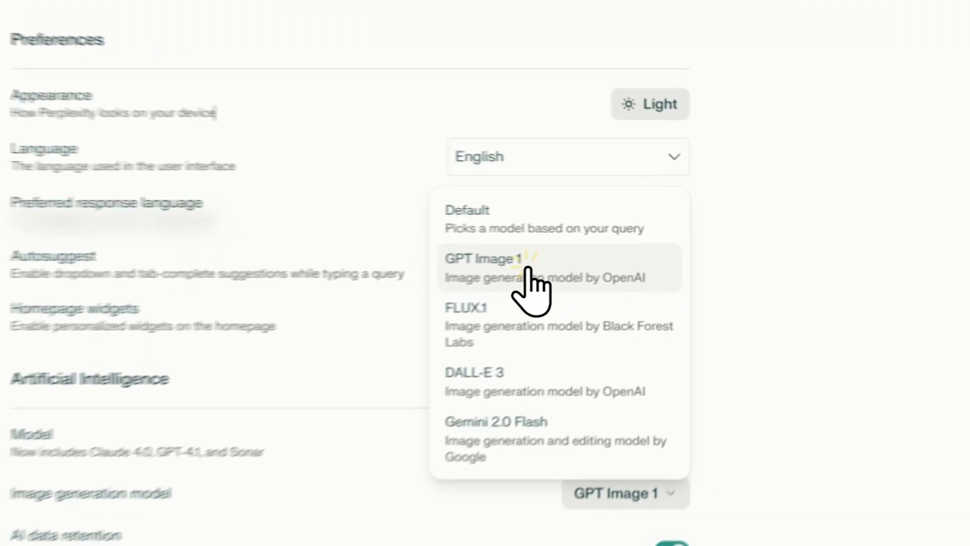
left_click(646, 245)
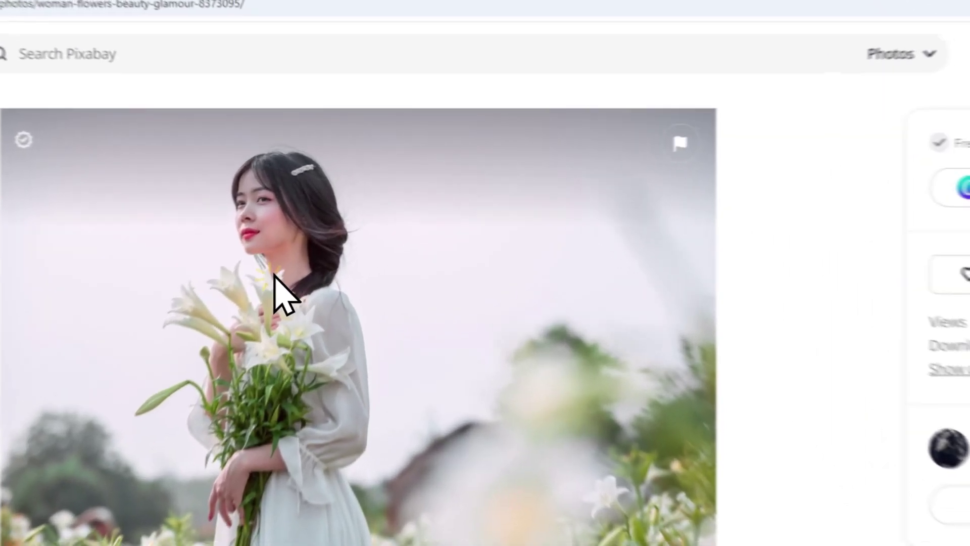
Copy the Pixabay lily photo and paste it as image.png into a new Perplexity question
right_click(318, 198)
left_click(351, 258)
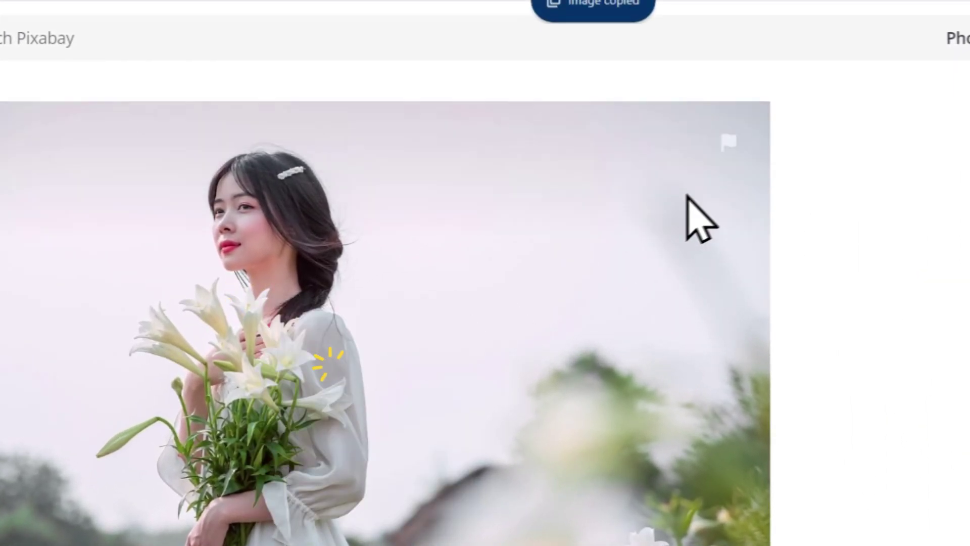
left_click(682, 59)
right_click(236, 369)
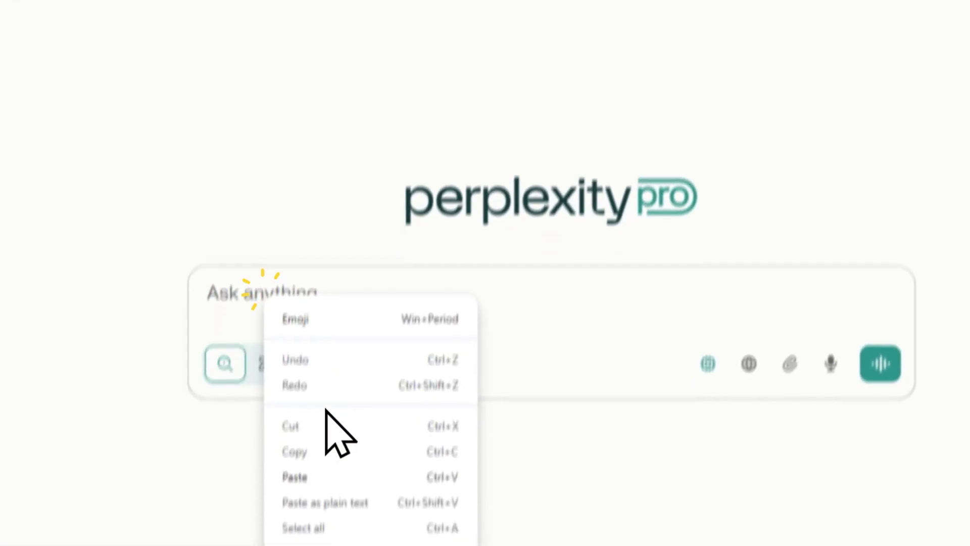
left_click(320, 477)
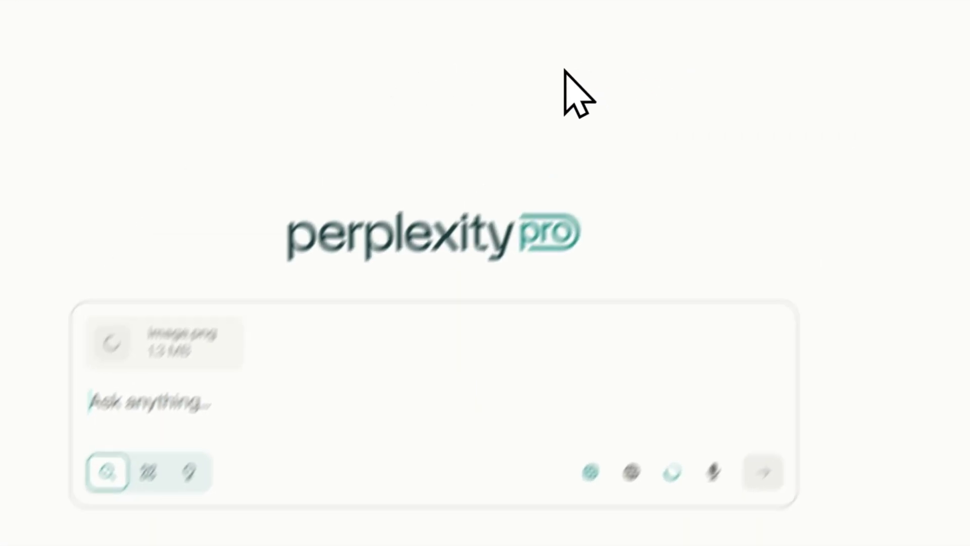
Copy the pose and time-setting variations prompt and paste it into the question box beside image.png
left_click(534, 63)
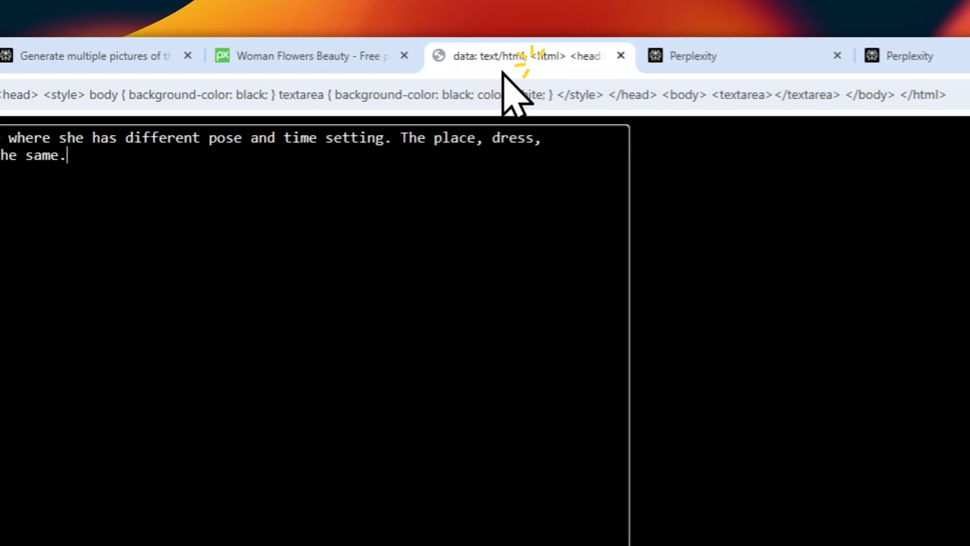
left_click_drag(475, 154, 29, 127)
right_click(251, 151)
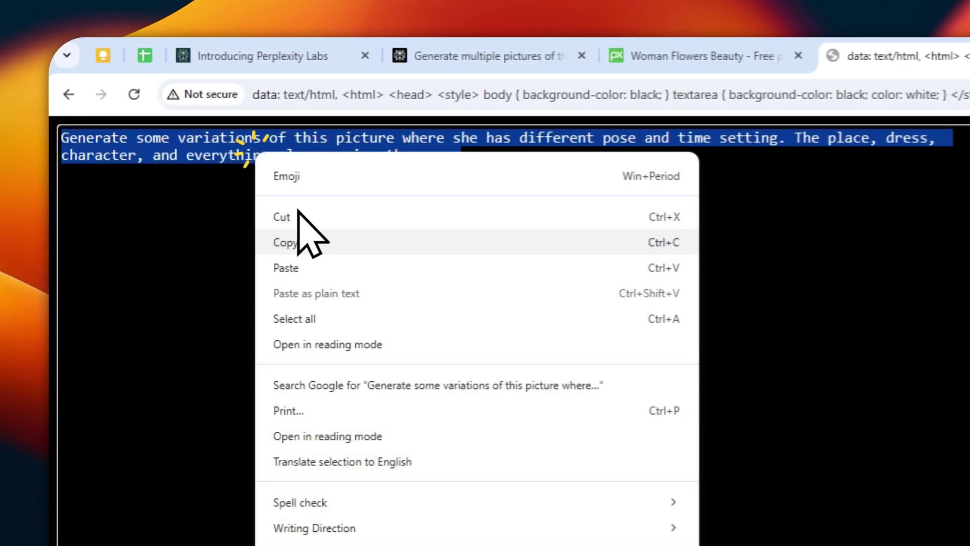
left_click(290, 242)
left_click(661, 54)
left_click(70, 530)
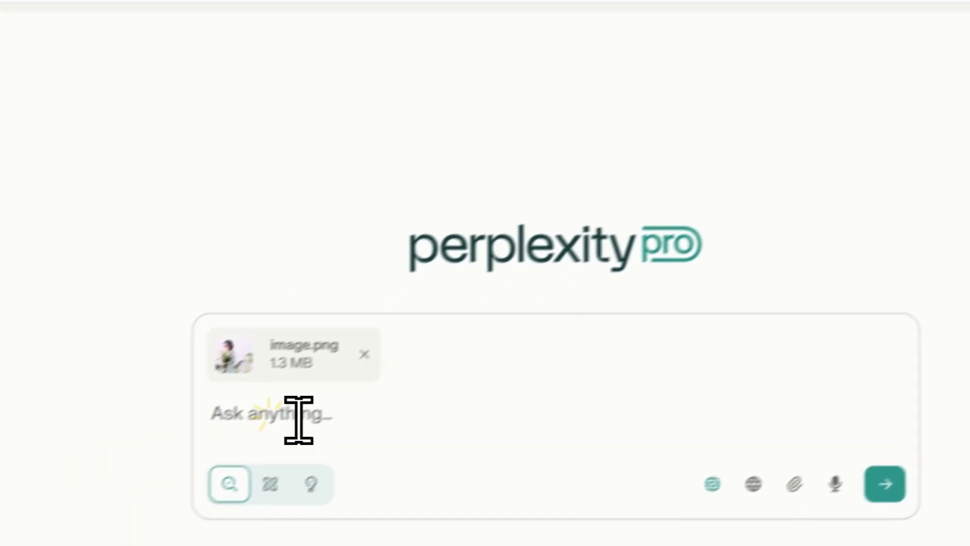
right_click(299, 420)
left_click(414, 448)
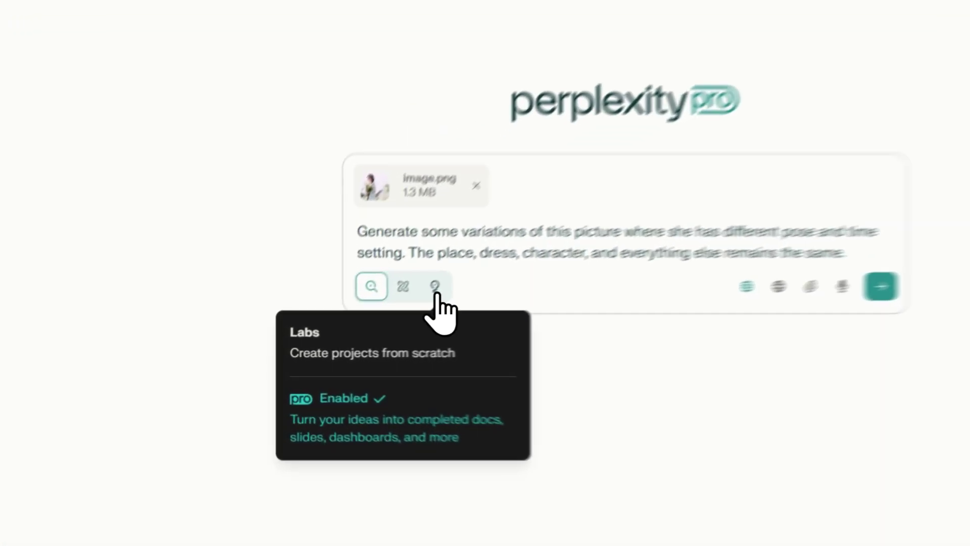
Switch to Labs mode, add Social to the Web source, and submit the variations request
left_click(379, 319)
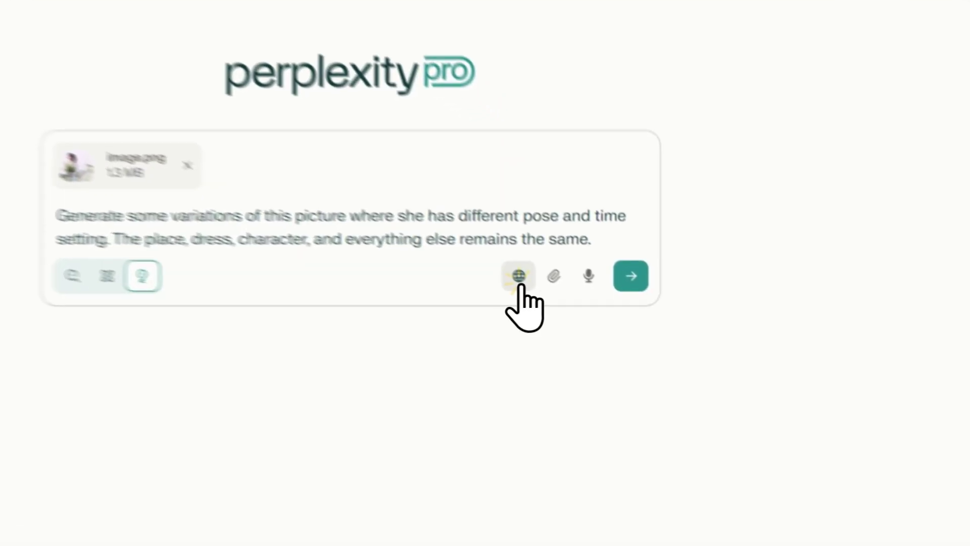
left_click(600, 317)
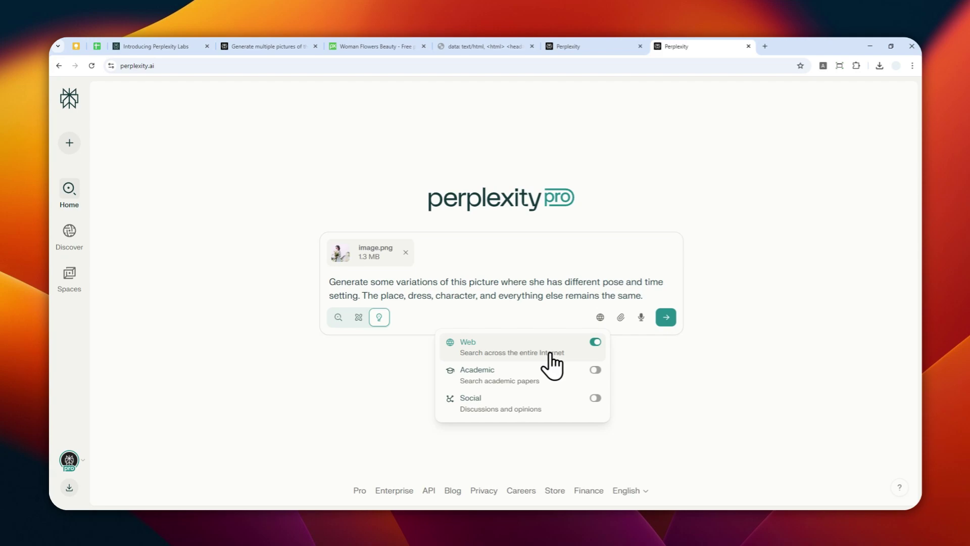
left_click(595, 398)
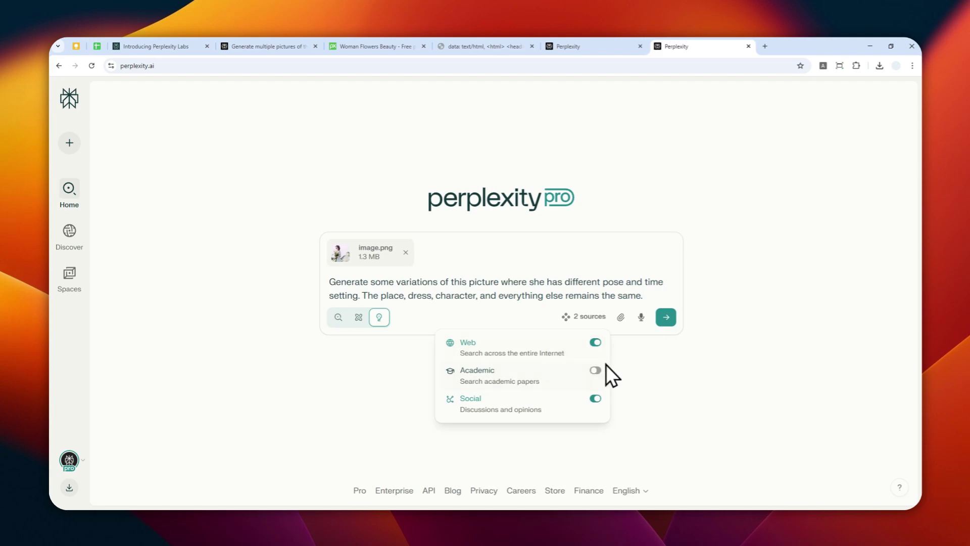
left_click(665, 317)
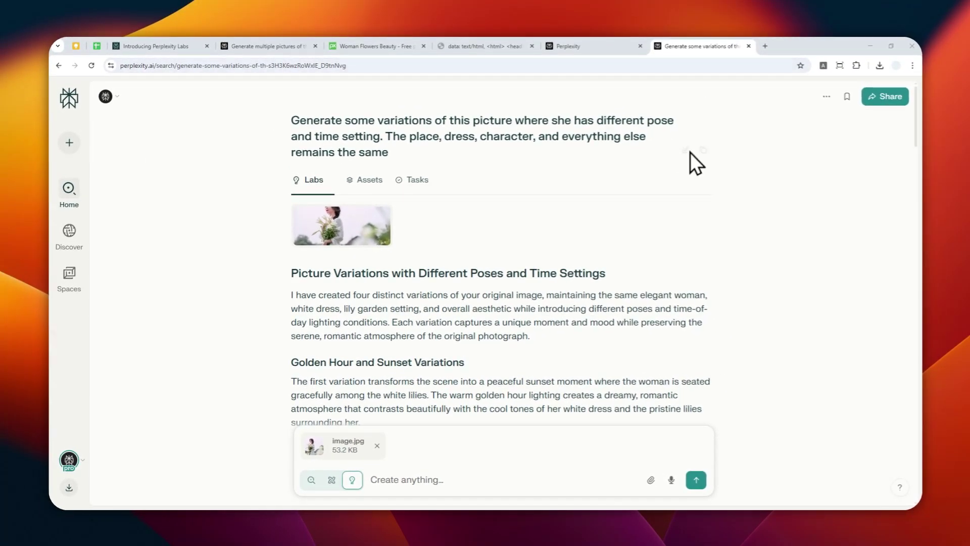
scroll(680, 252, "down", 6)
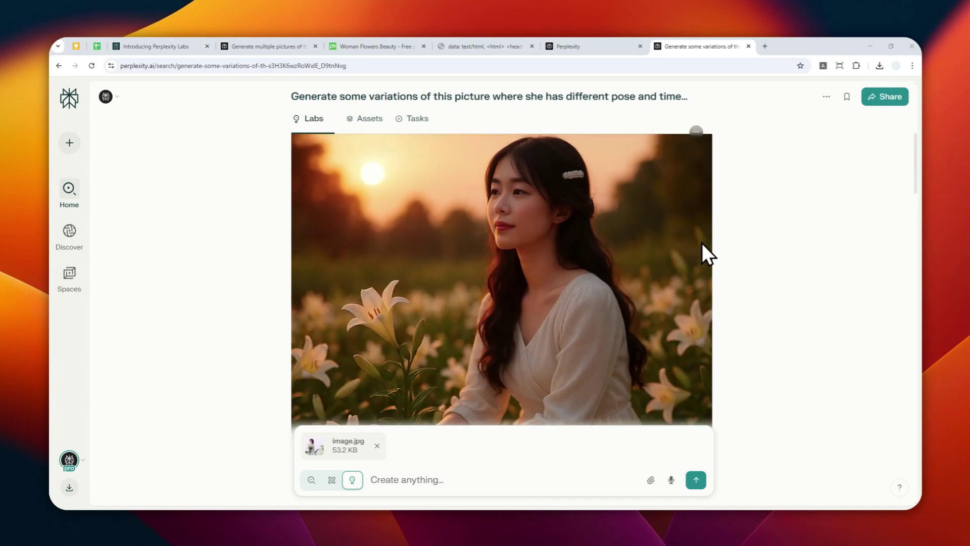
scroll(701, 245, "down", 1)
scroll(631, 247, "up", 5)
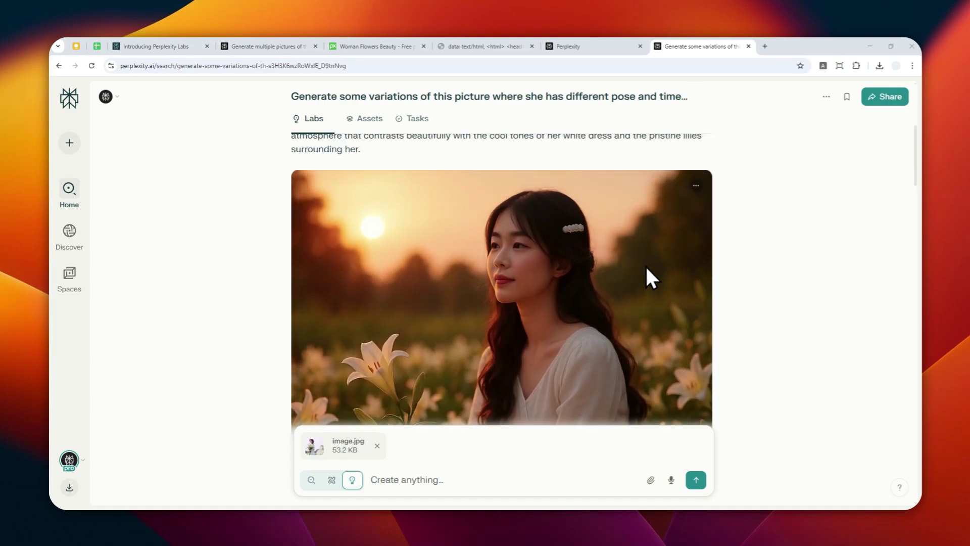
scroll(531, 291, "up", 2)
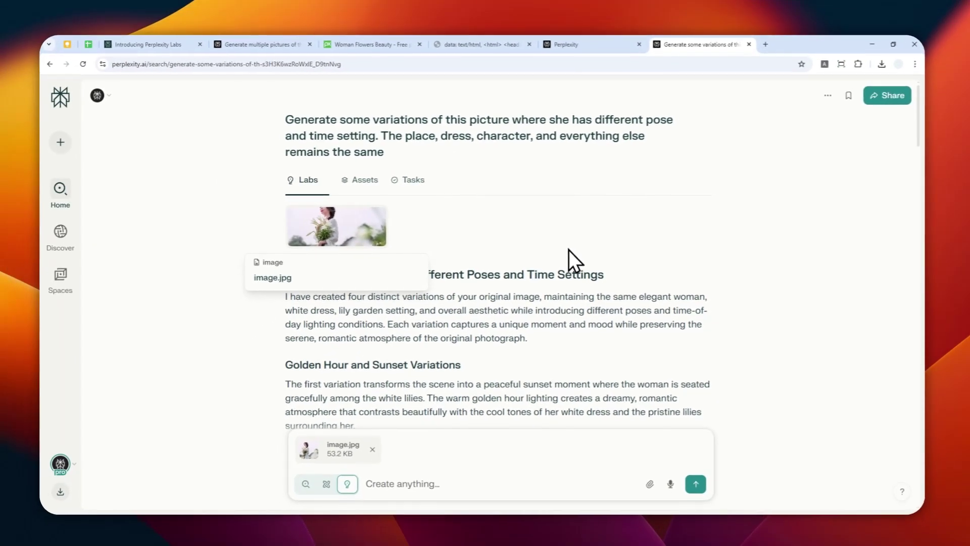
scroll(569, 250, "down", 3)
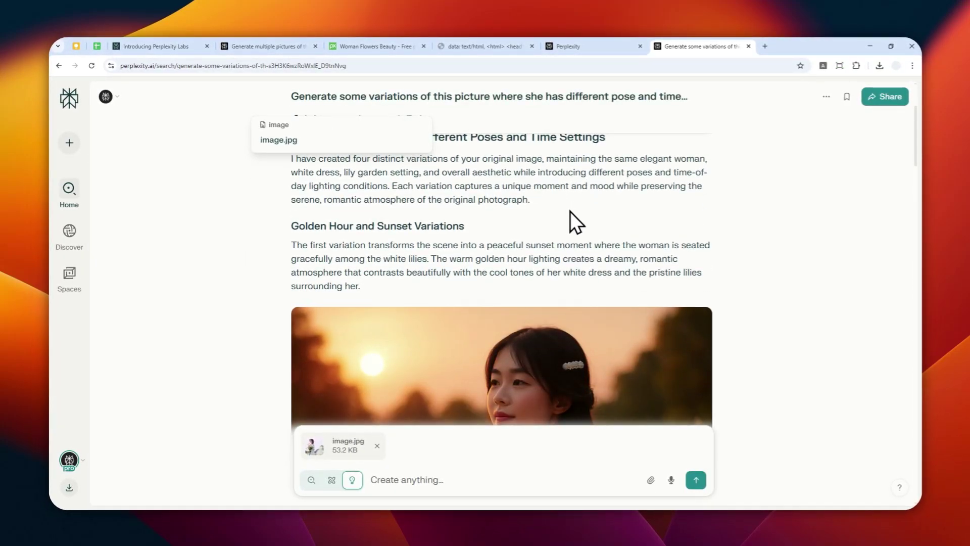
scroll(570, 212, "down", 3)
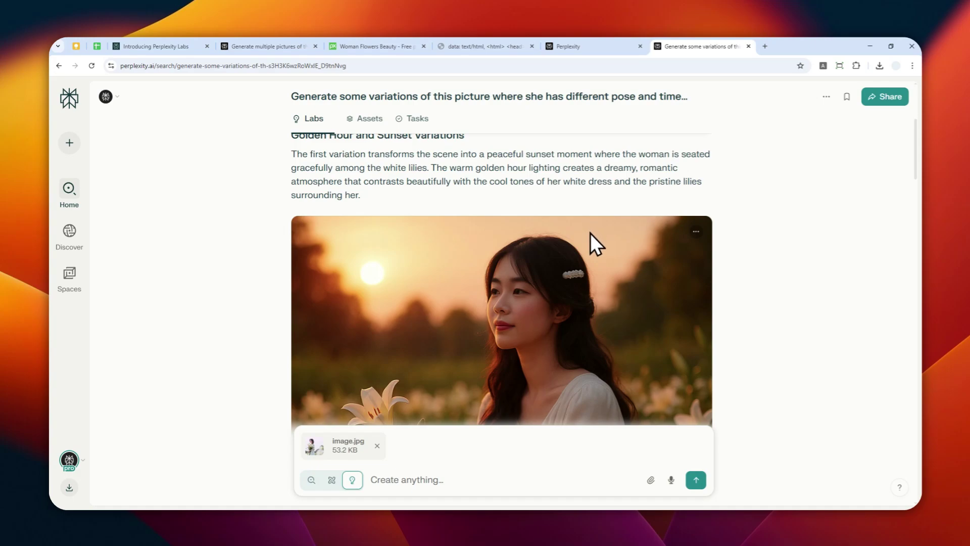
scroll(588, 241, "down", 4)
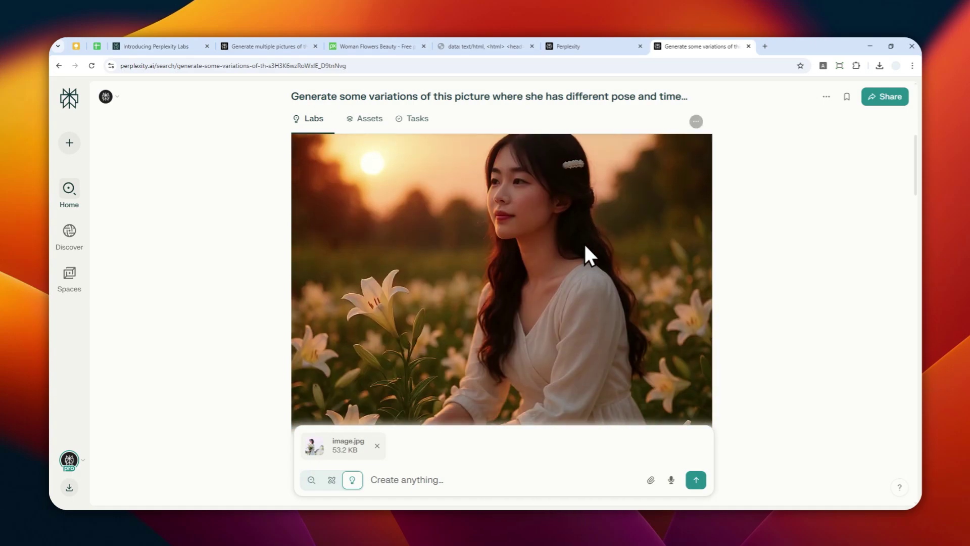
scroll(622, 245, "down", 8)
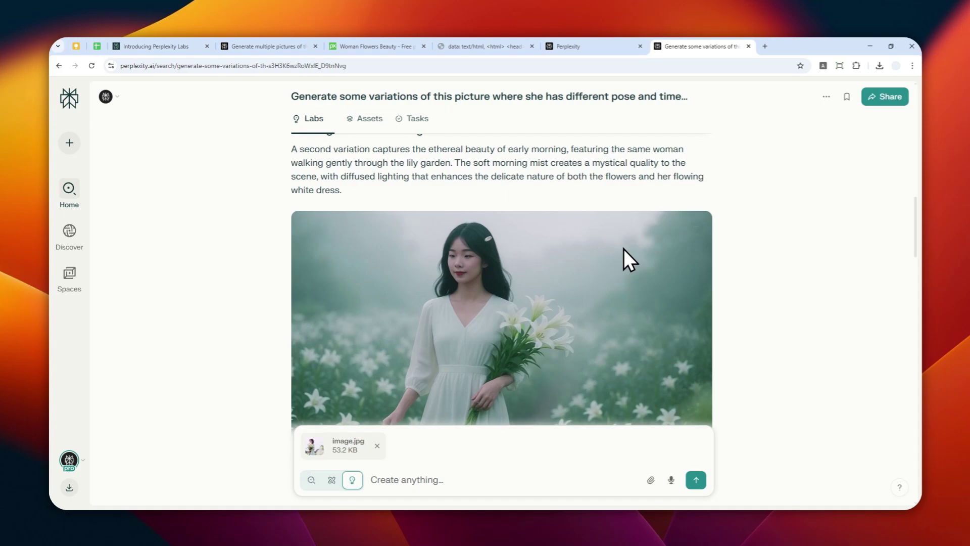
scroll(621, 250, "down", 2)
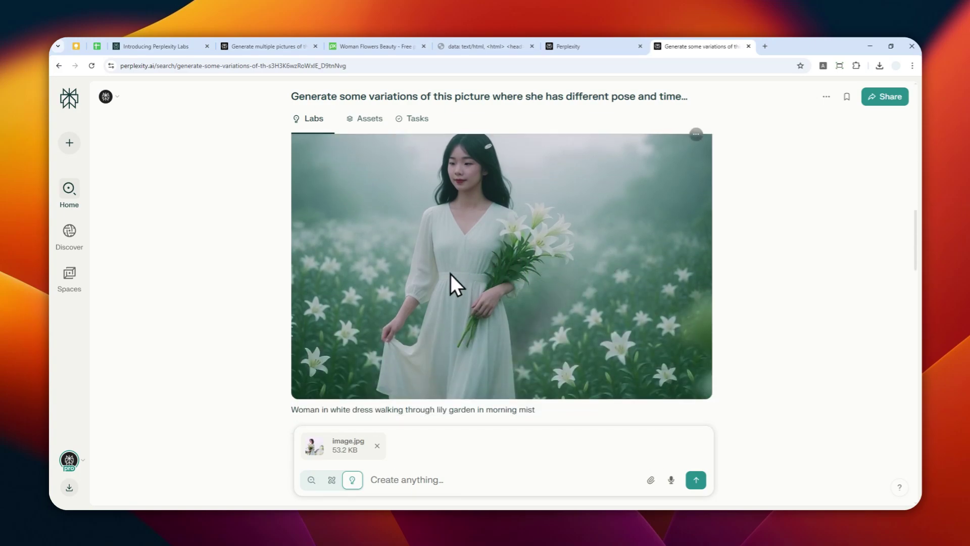
scroll(519, 299, "down", 9)
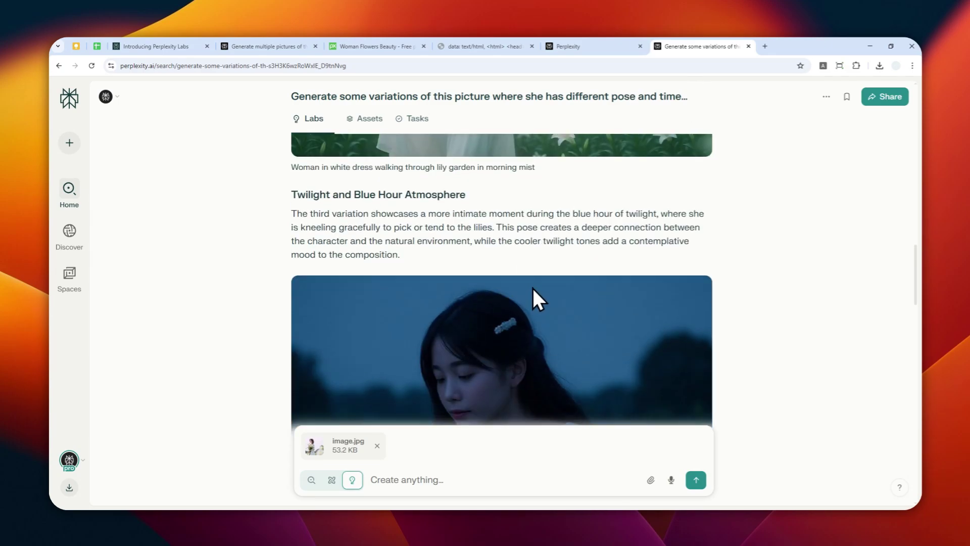
scroll(532, 282, "down", 10)
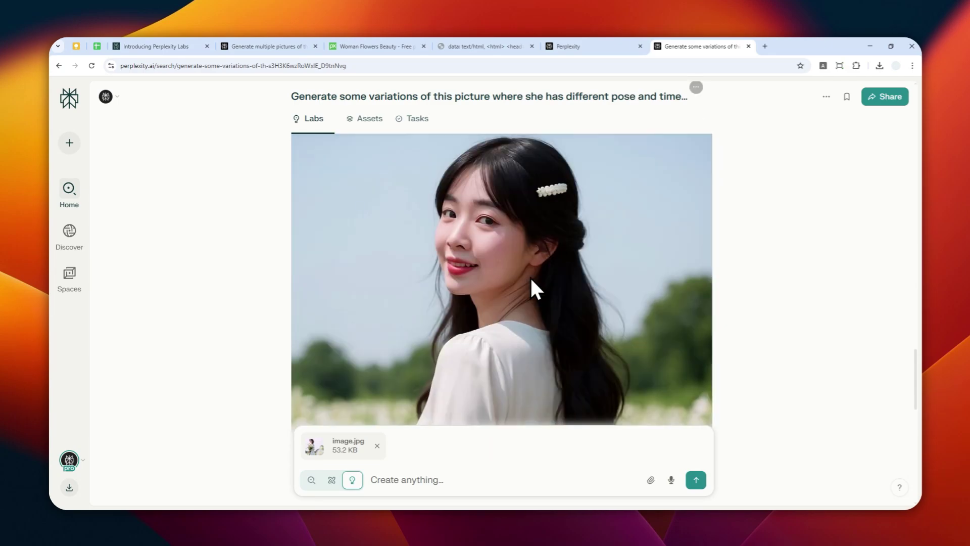
scroll(529, 275, "down", 6)
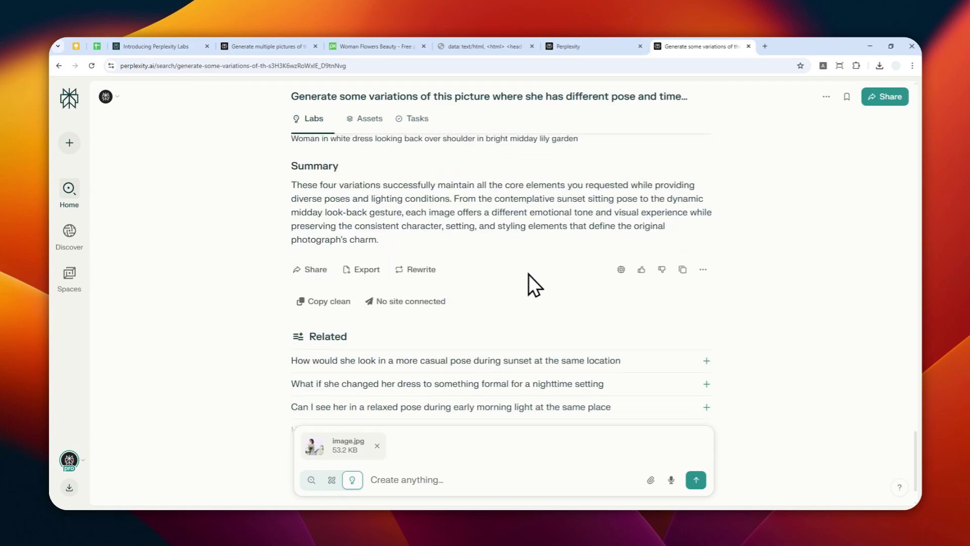
scroll(530, 275, "up", 8)
scroll(535, 275, "up", 12)
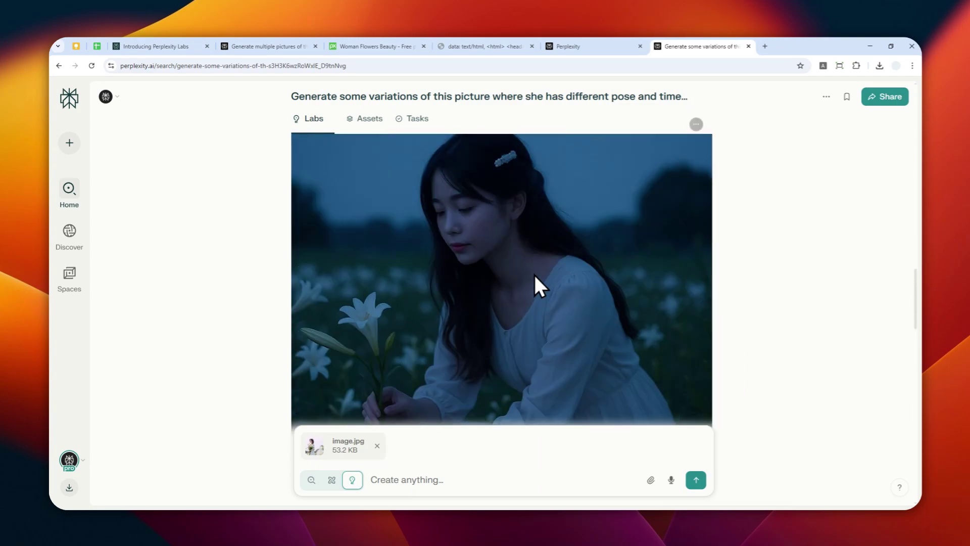
scroll(511, 262, "up", 10)
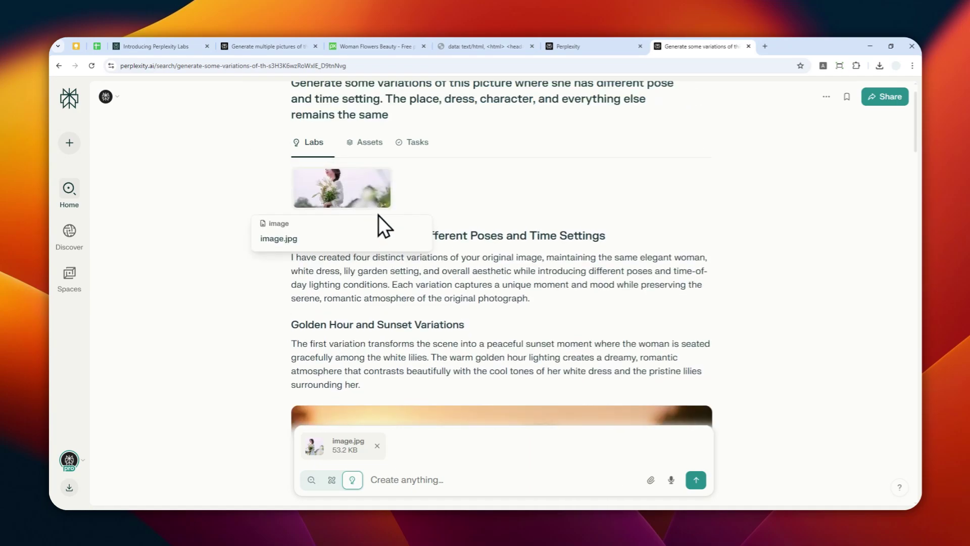
Show the four lily variations in Assets and download them all as exported-assets (1).zip
left_click(369, 180)
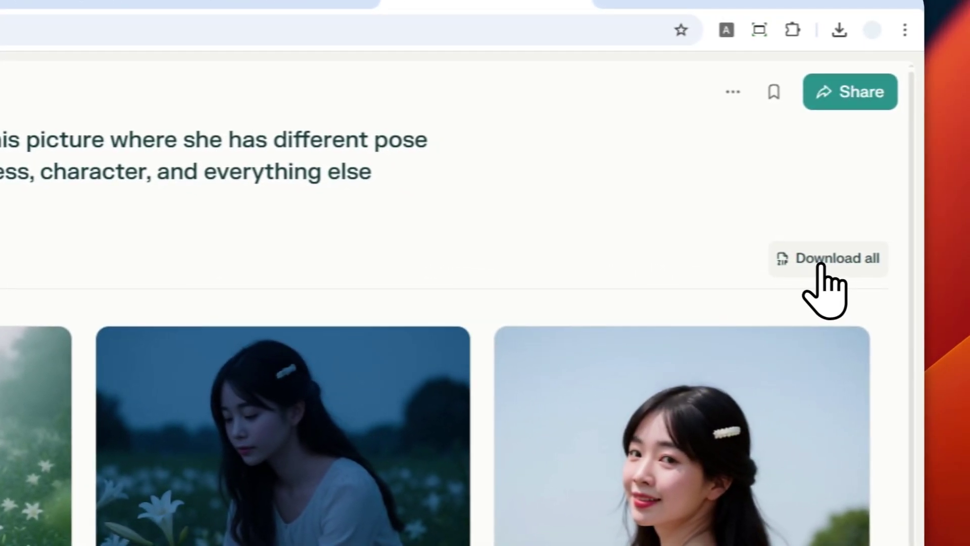
left_click(819, 260)
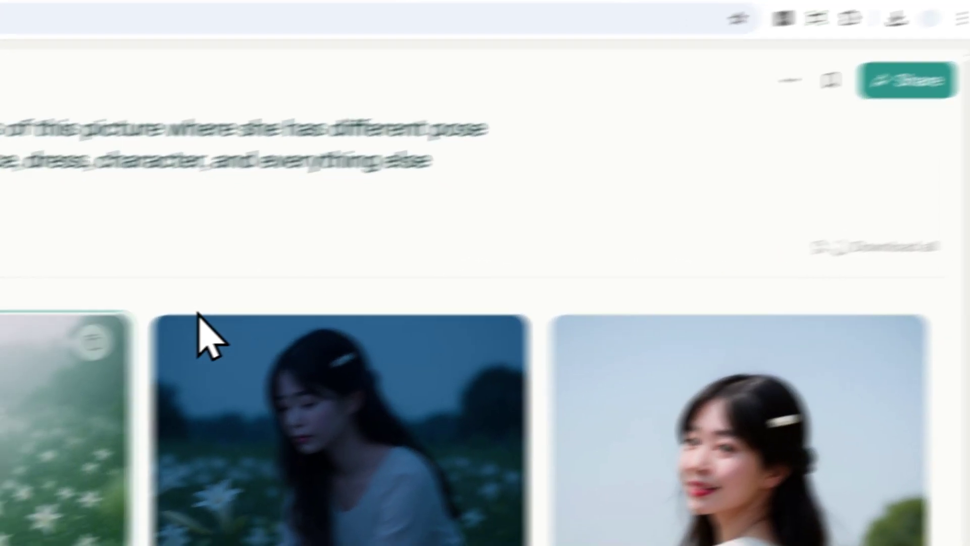
mouse_move(362, 299)
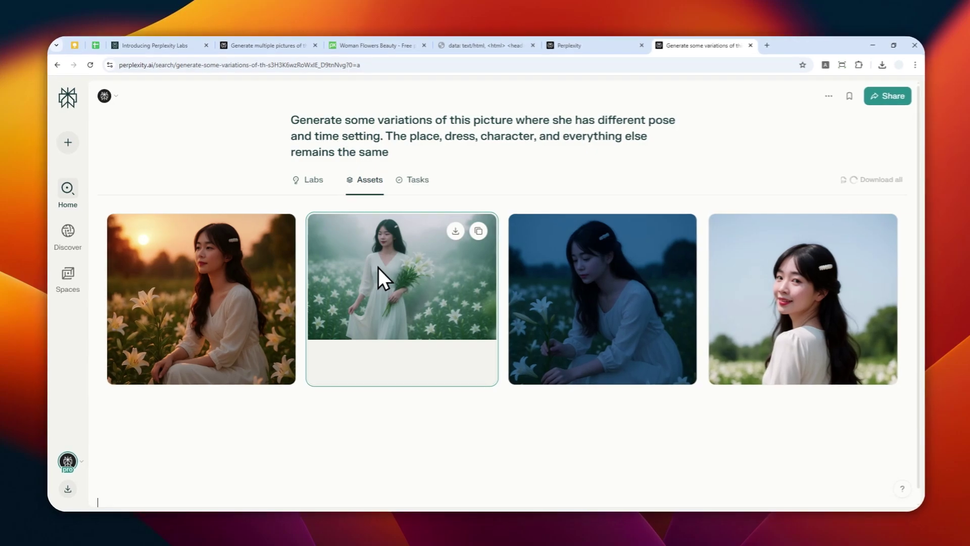
mouse_move(635, 309)
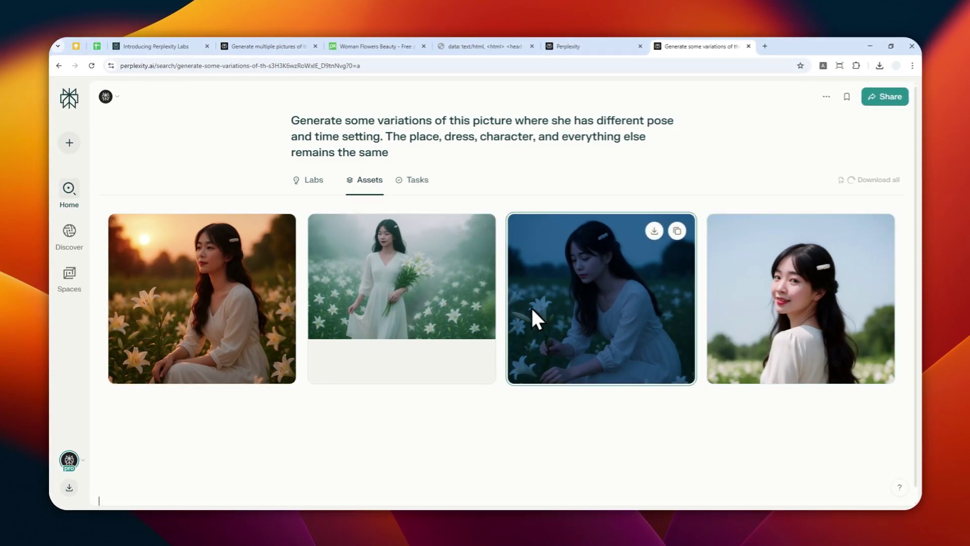
mouse_move(467, 298)
mouse_move(174, 323)
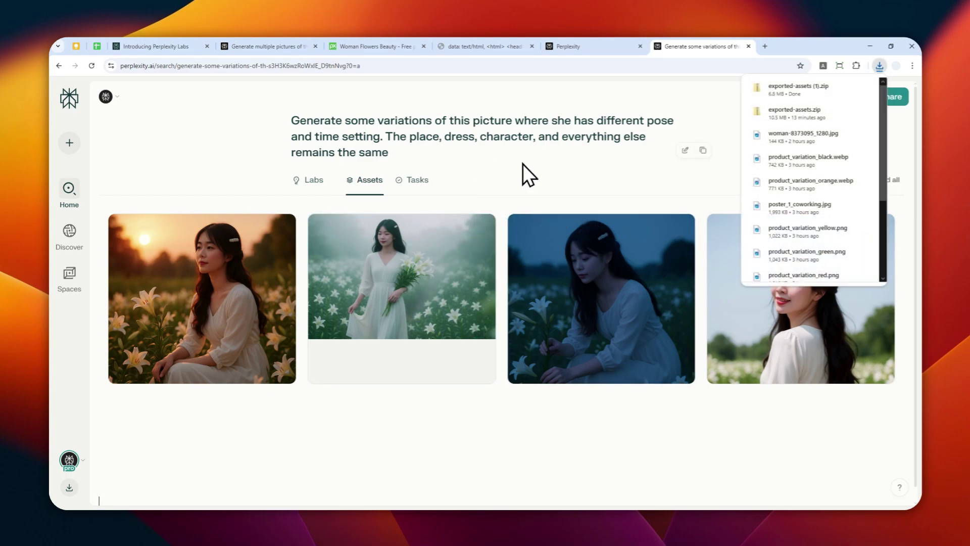
Return to the Labs answer view once the 6.8 MB zip has downloaded
left_click(319, 183)
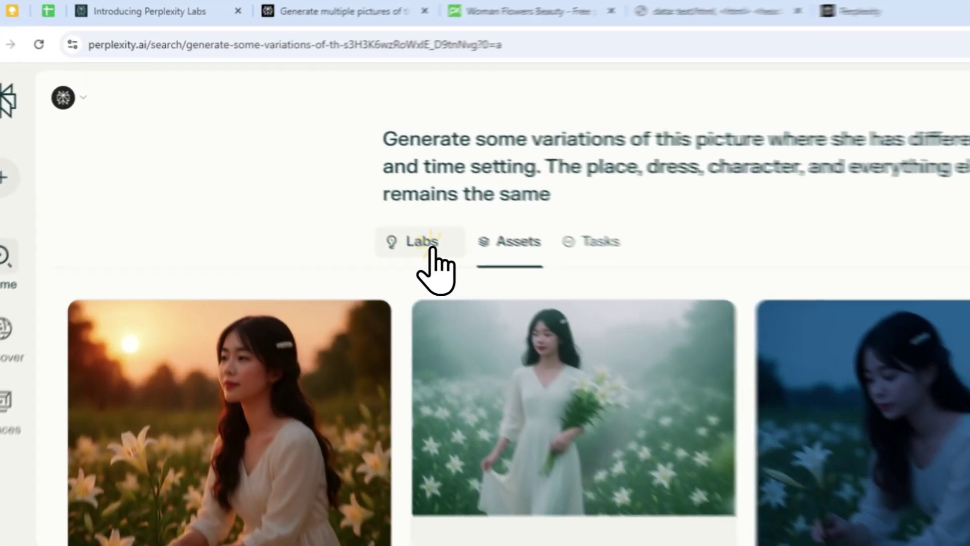